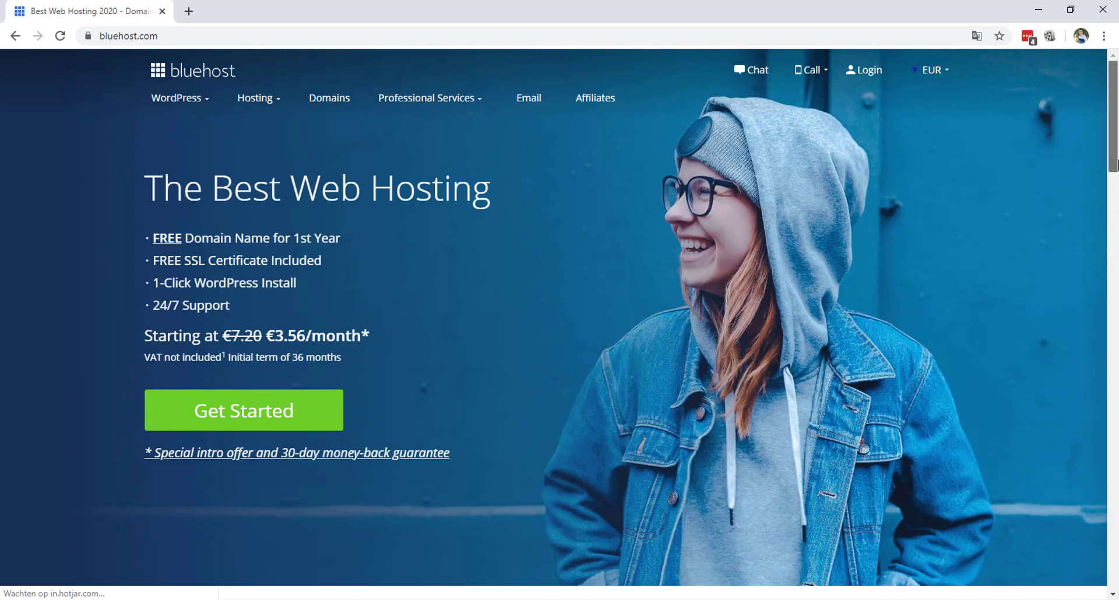
Step: From See Hosting Plans, select Shared under 'Which plan is right for you?'
left_click_drag(1117, 179, 1117, 225)
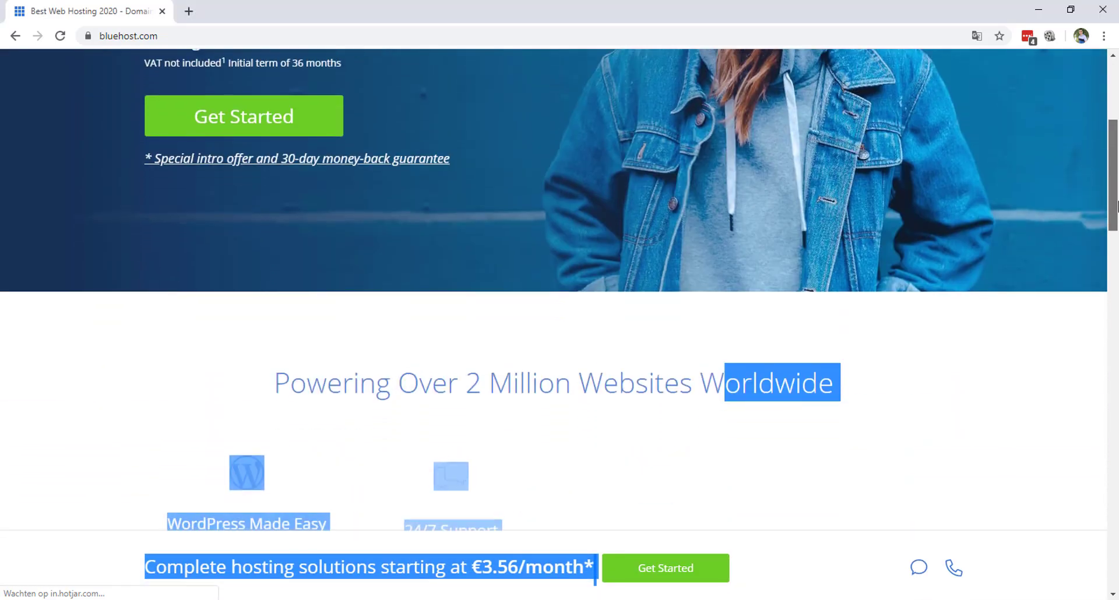
left_click(524, 332)
left_click_drag(1117, 193, 1117, 242)
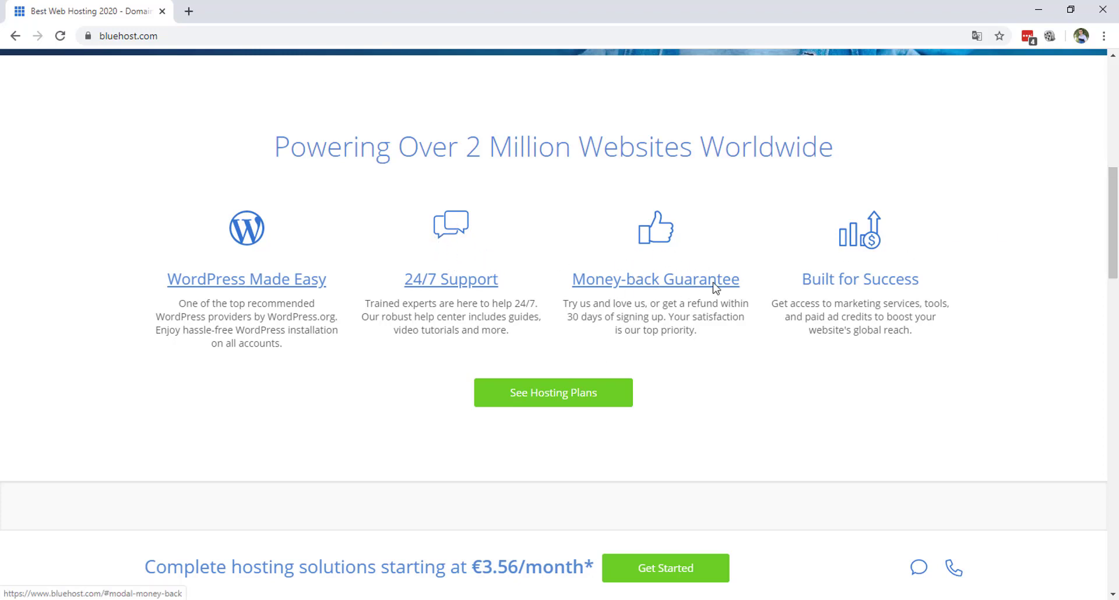
mouse_move(1116, 239)
left_mouse_down()
mouse_move(1117, 385)
mouse_move(1117, 185)
mouse_move(1117, 219)
left_mouse_up()
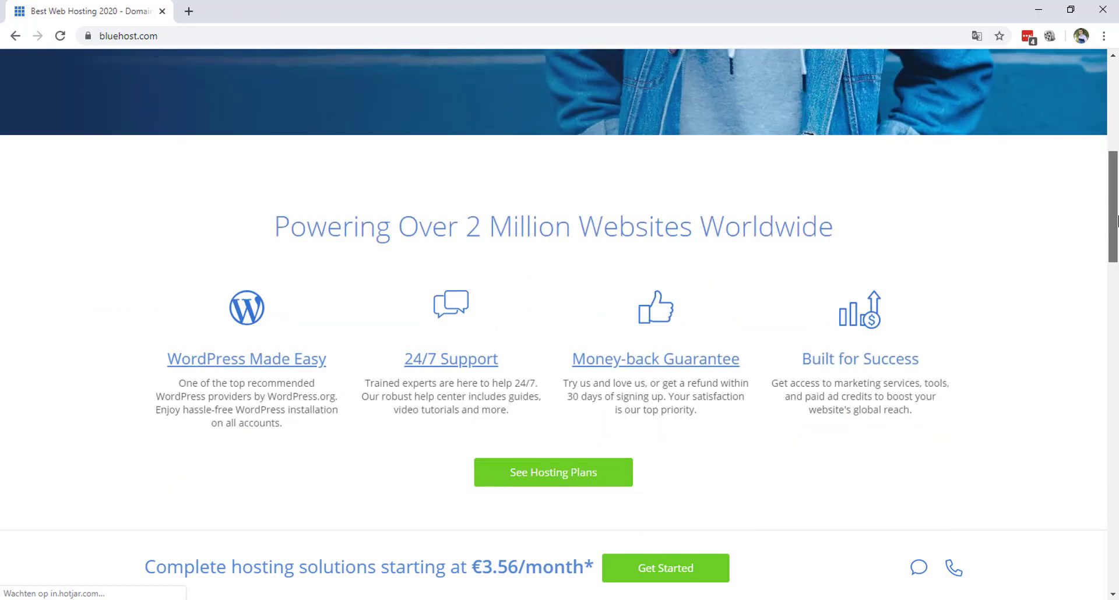
left_click(533, 478)
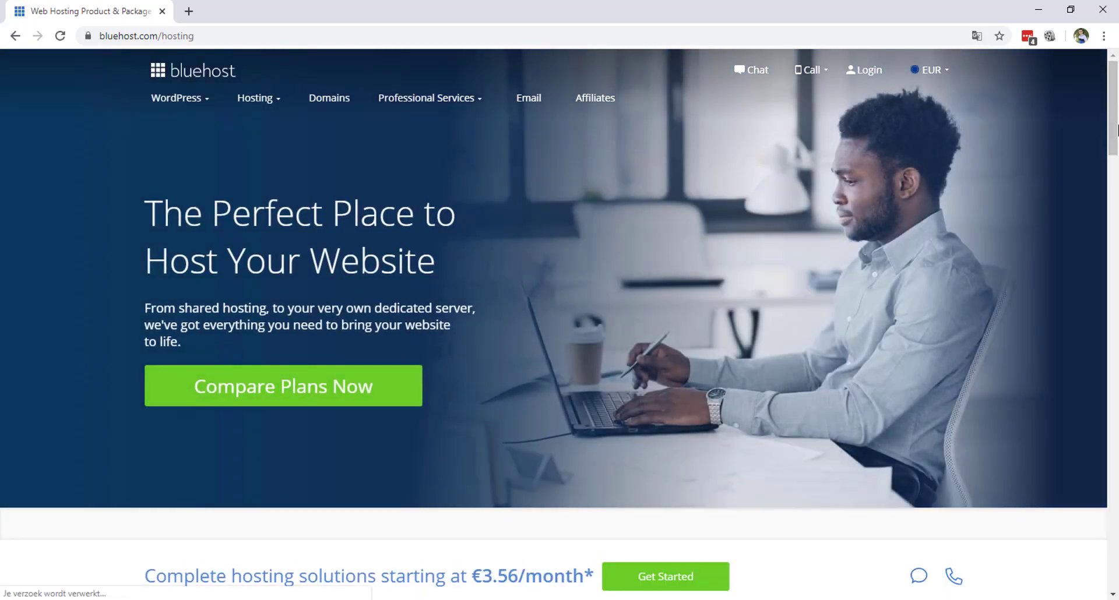
scroll(1117, 146, "down", 3)
left_click_drag(1117, 157, 1117, 224)
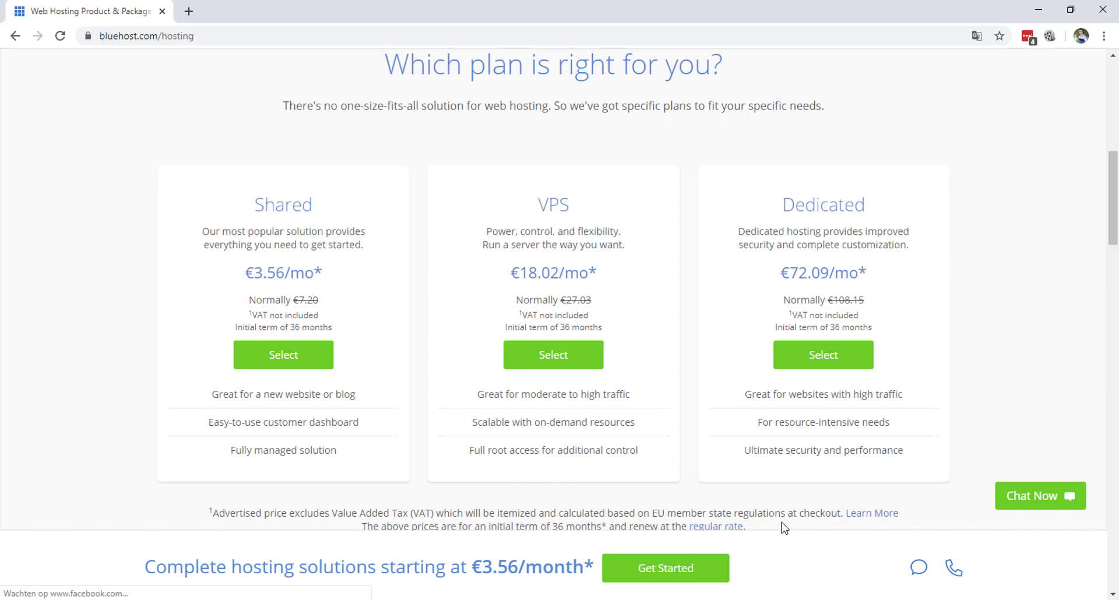
left_click_drag(1113, 198, 1113, 200)
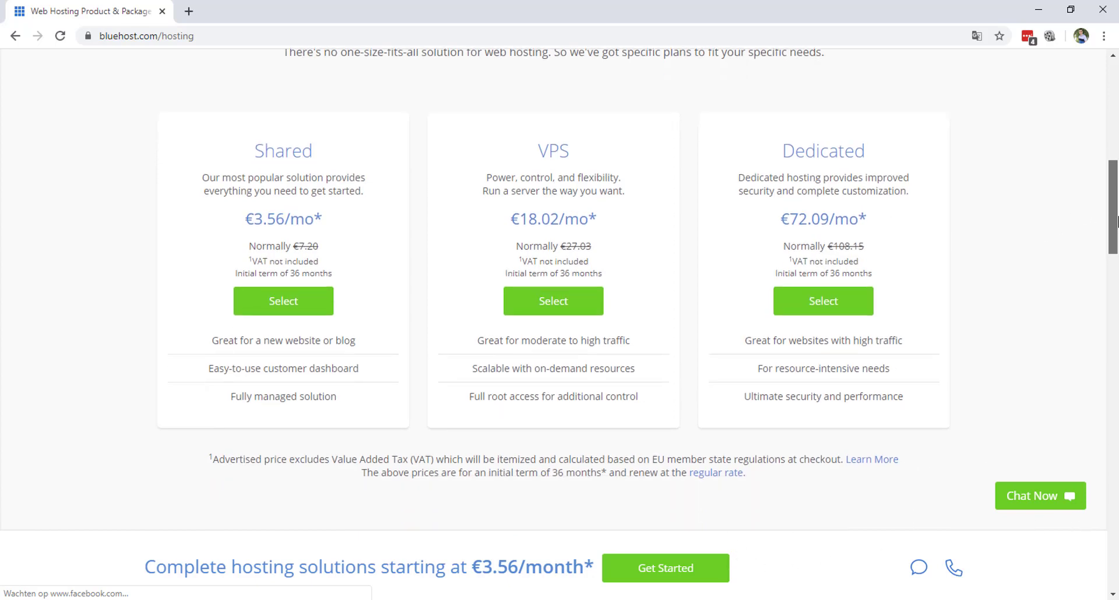
left_click(269, 346)
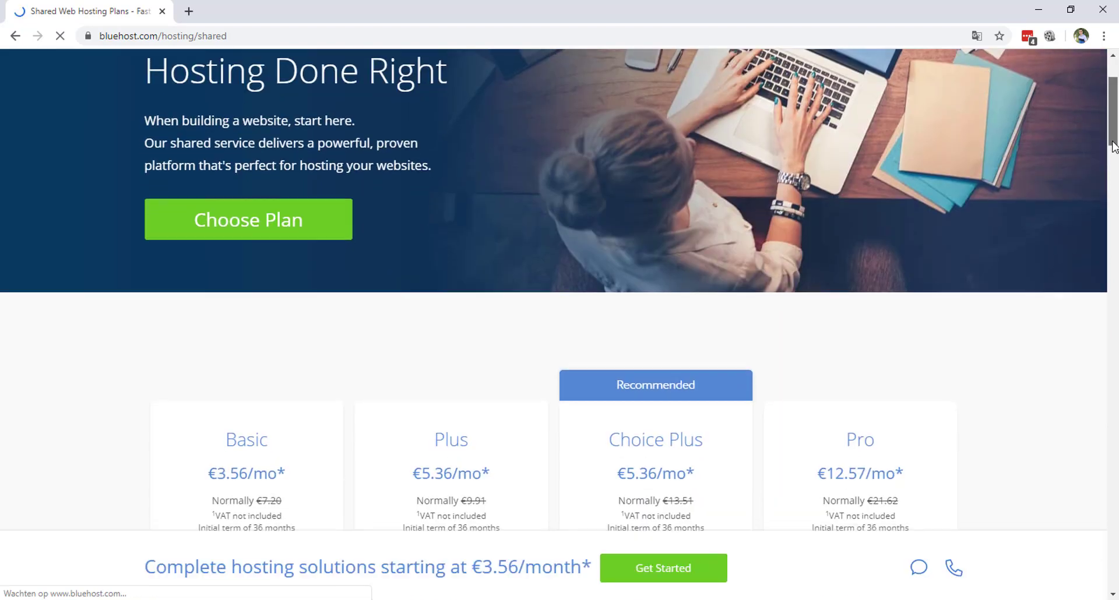
Step: Scroll down to the Basic, Plus, Choice Plus and Pro plan cards and their features
left_click_drag(1112, 124, 1114, 176)
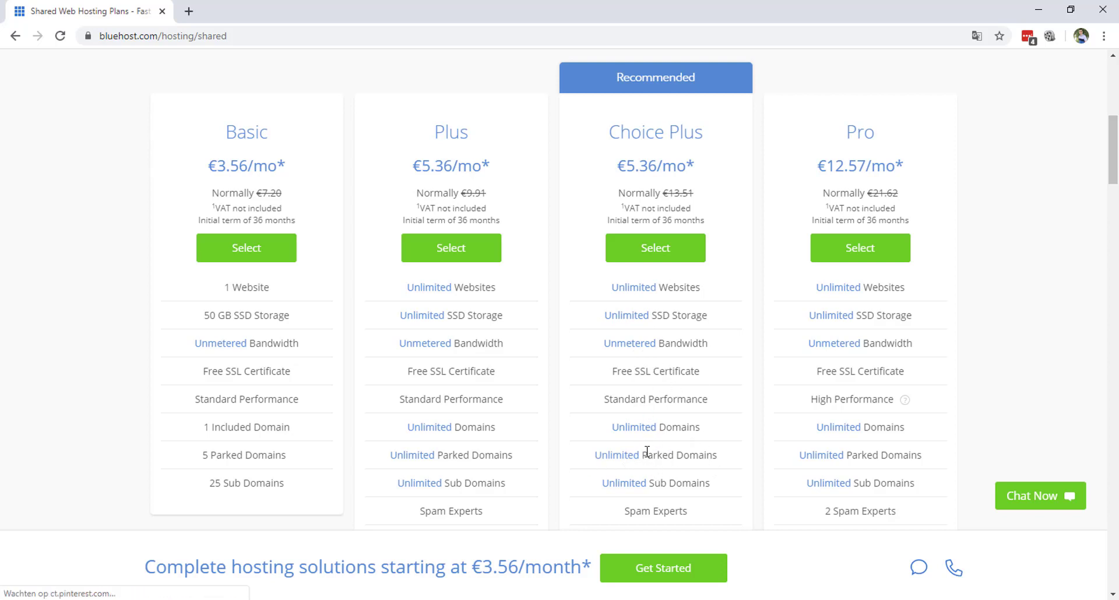
Step: Select Choice Plus and register the new domain webstartingcompany.com
left_click(622, 249)
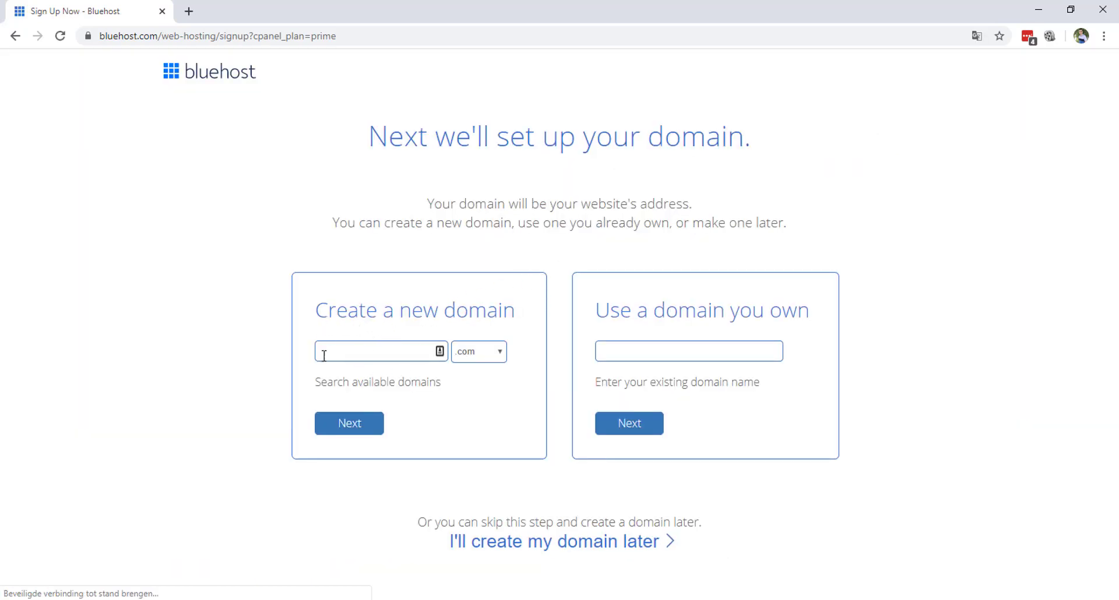
left_click(612, 352)
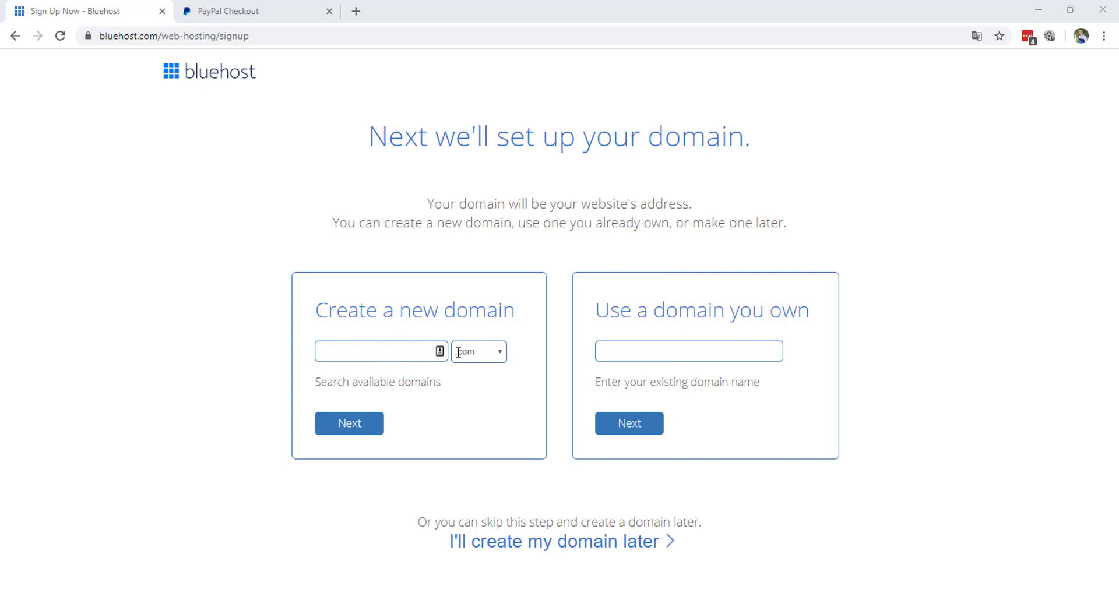
left_click(410, 360)
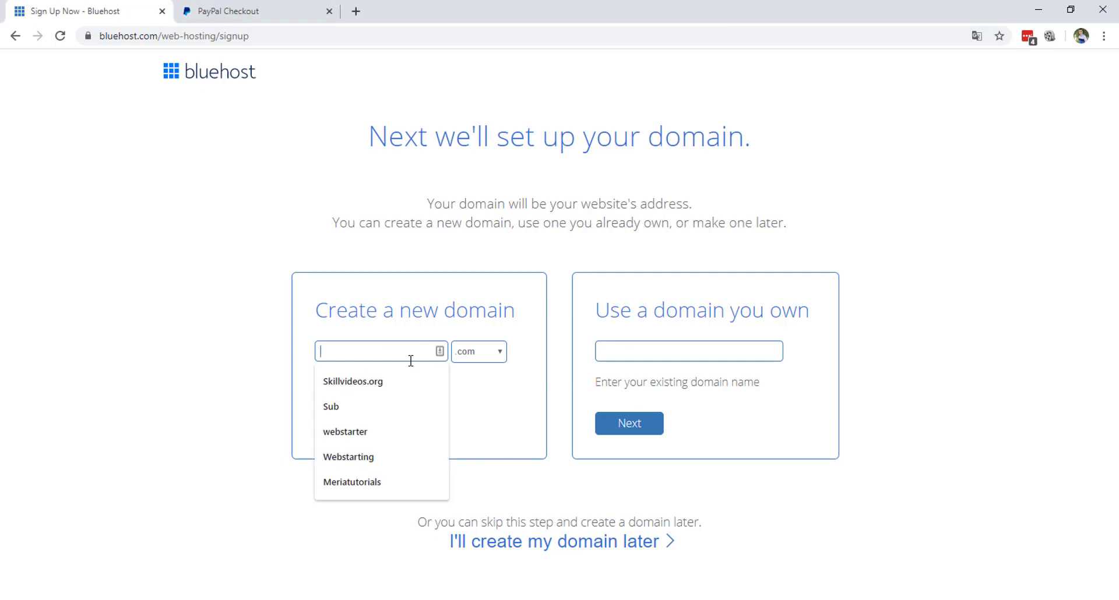
left_click(46, 227)
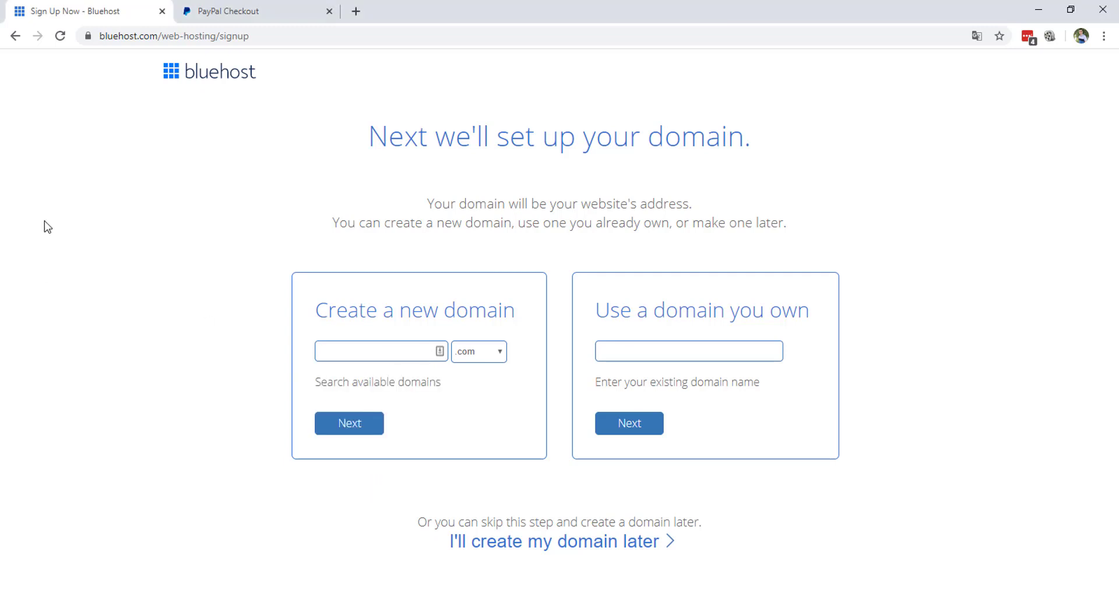
left_click(323, 351)
type("Webstarting")
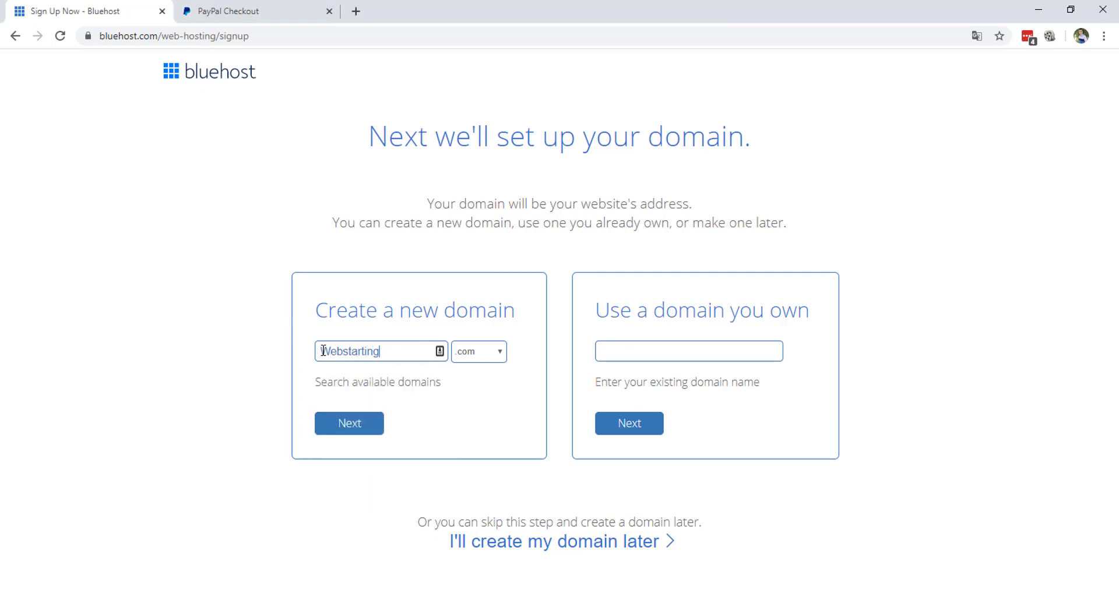
type("company")
left_click(352, 427)
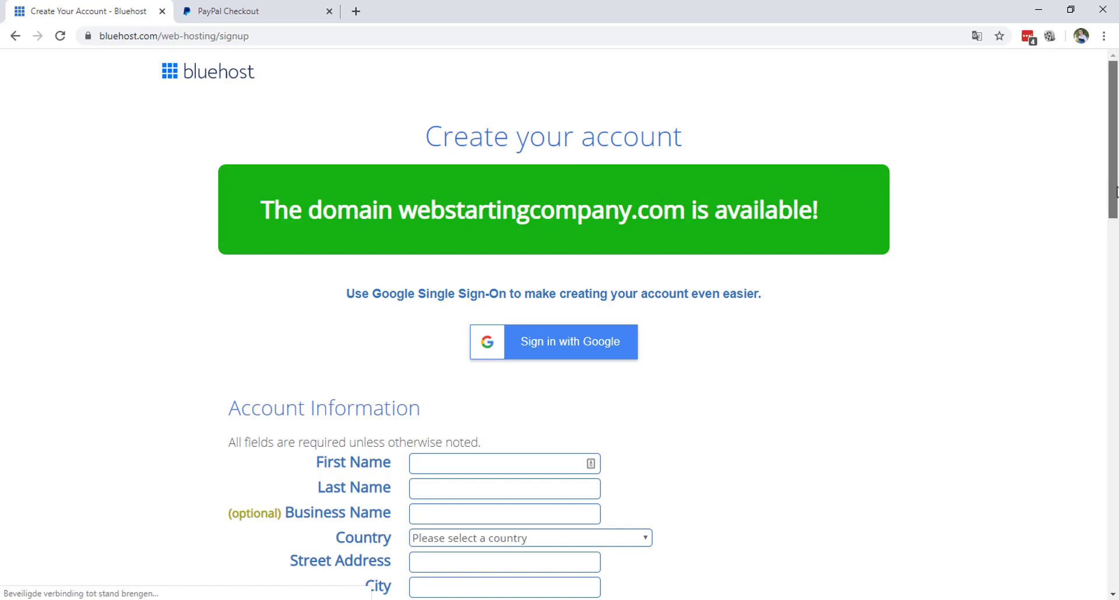
Step: Switch the account plan to Choice Plus 12 Month, priced at €85.98
left_click_drag(1116, 192, 1115, 321)
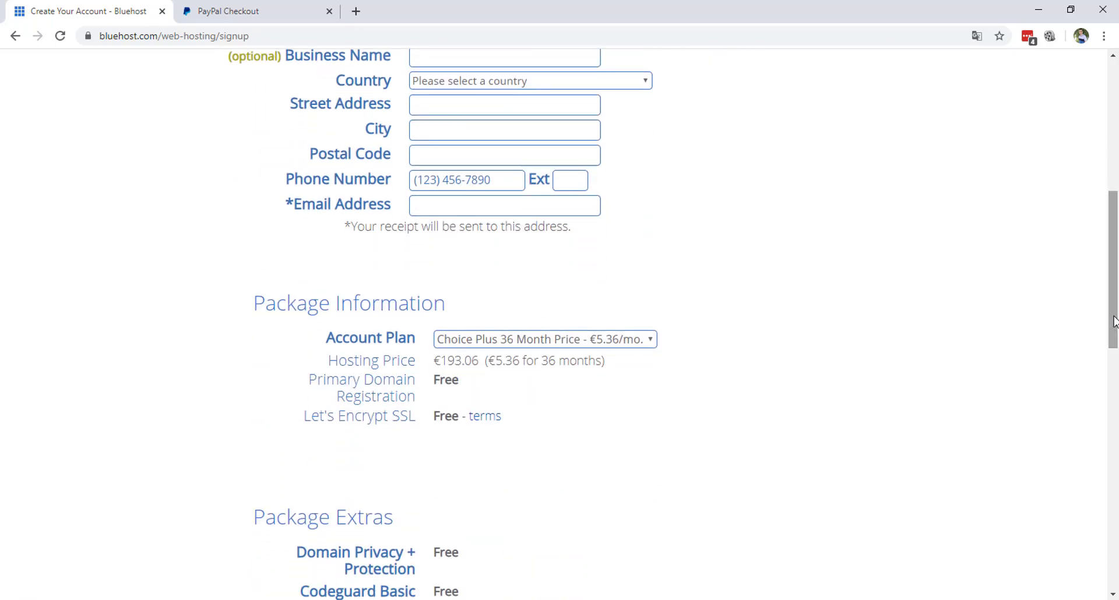
left_click(520, 342)
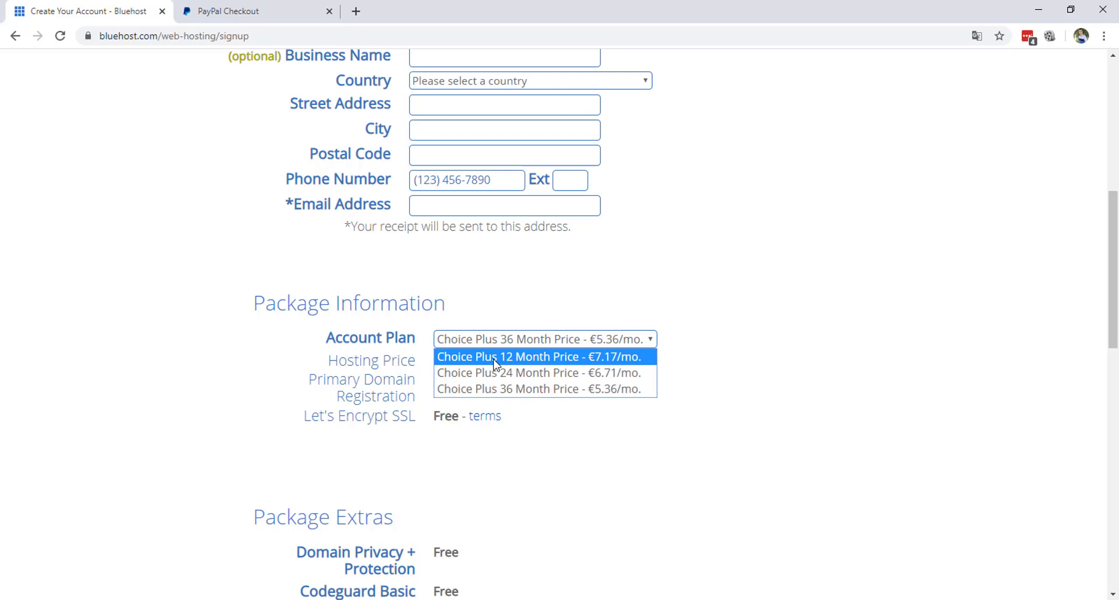
left_click(496, 361)
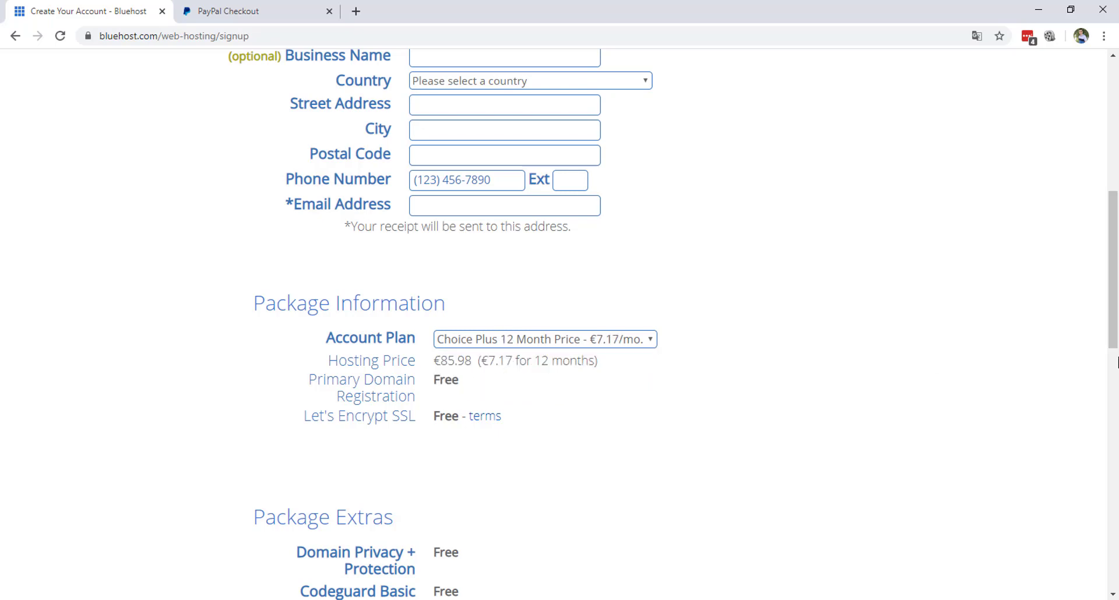
Step: Uncheck SiteLock Security for an €85.98 total and agree to the Terms of Service
scroll(1116, 354, "down", 4)
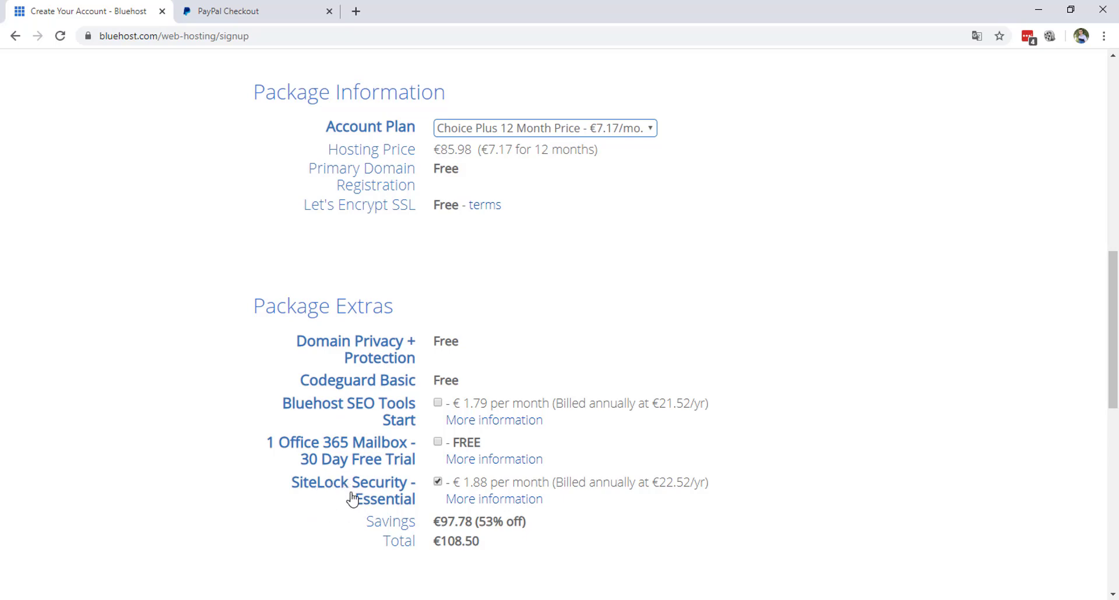
left_click(438, 483)
scroll(465, 527, "down", 1)
scroll(465, 528, "down", 3)
scroll(465, 527, "down", 2)
scroll(528, 349, "down", 2)
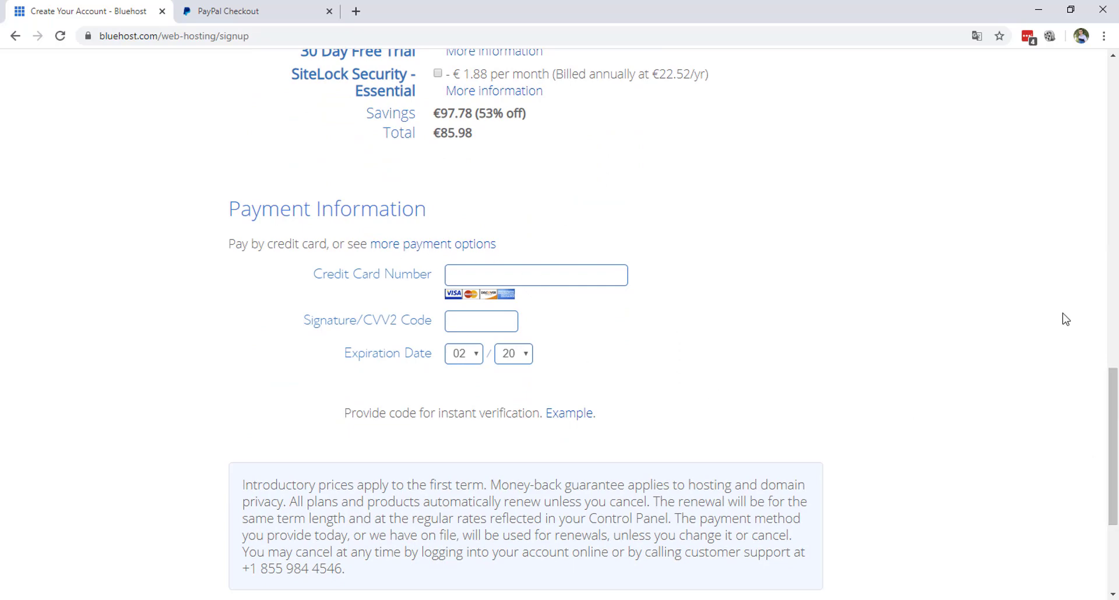
left_click_drag(1117, 422, 1117, 485)
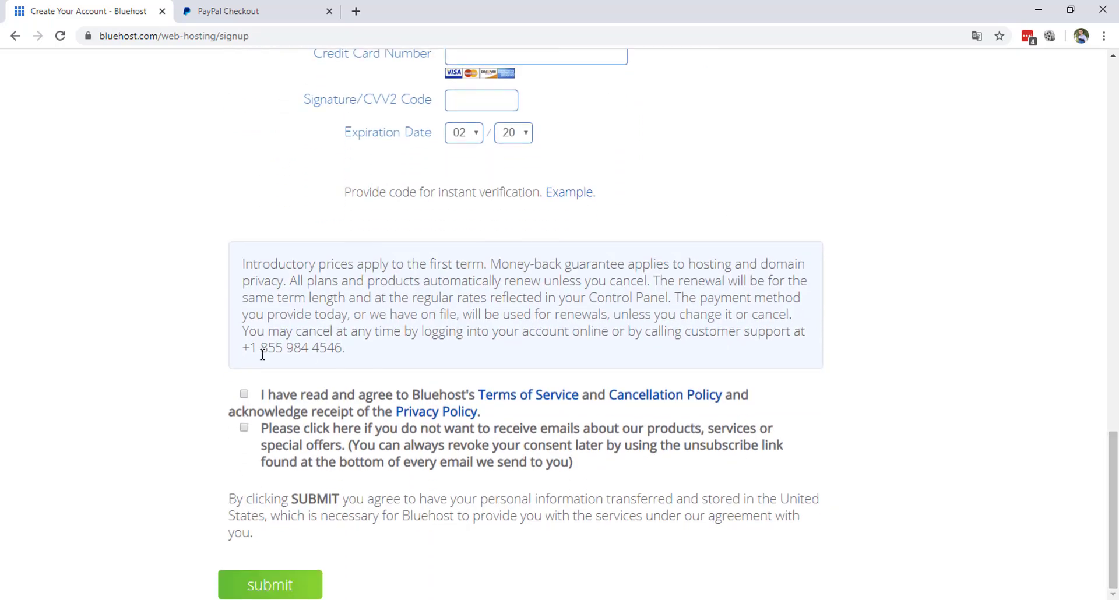
left_click(243, 395)
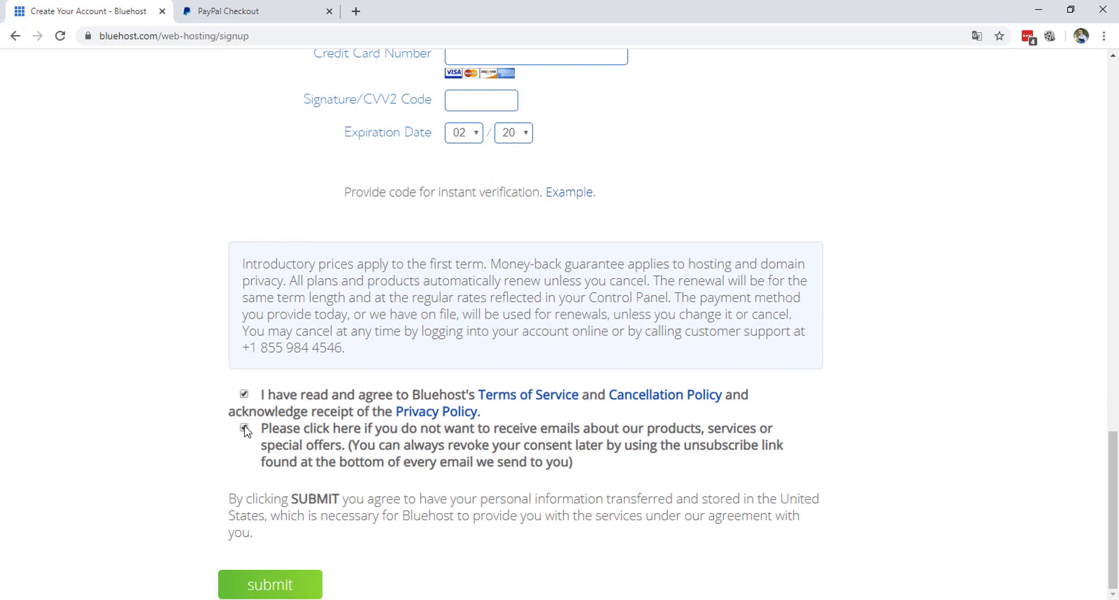